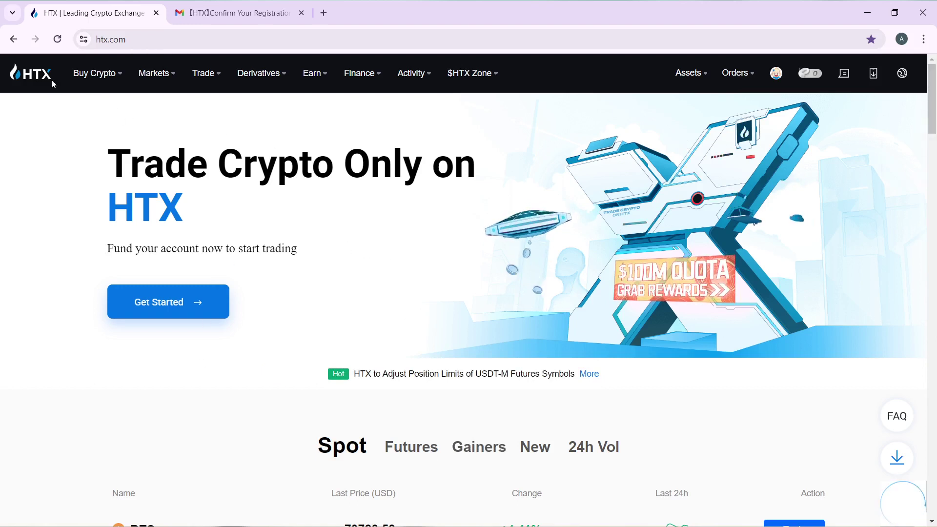
Scroll the home page, then bring up the account menu from the top-bar avatar
scroll(504, 198, "down", 5)
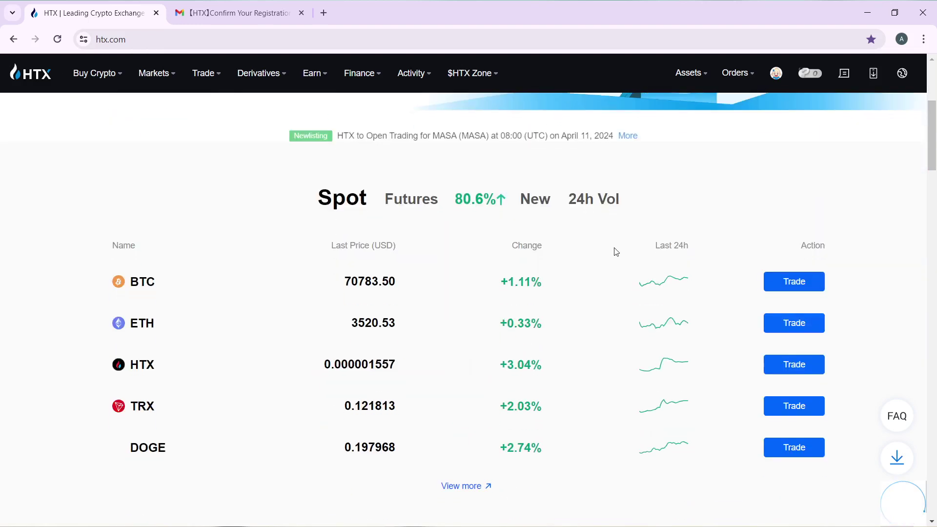
scroll(616, 251, "down", 4)
scroll(615, 251, "up", 8)
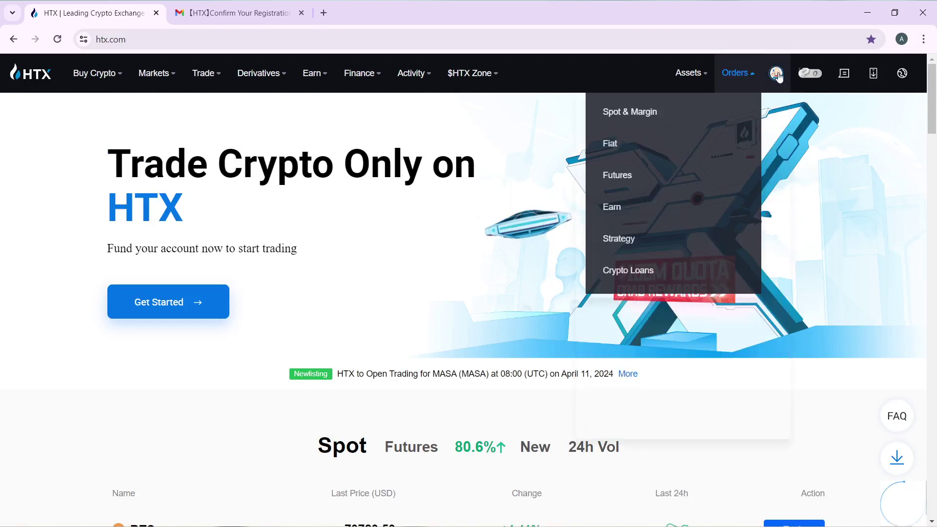
mouse_move(781, 78)
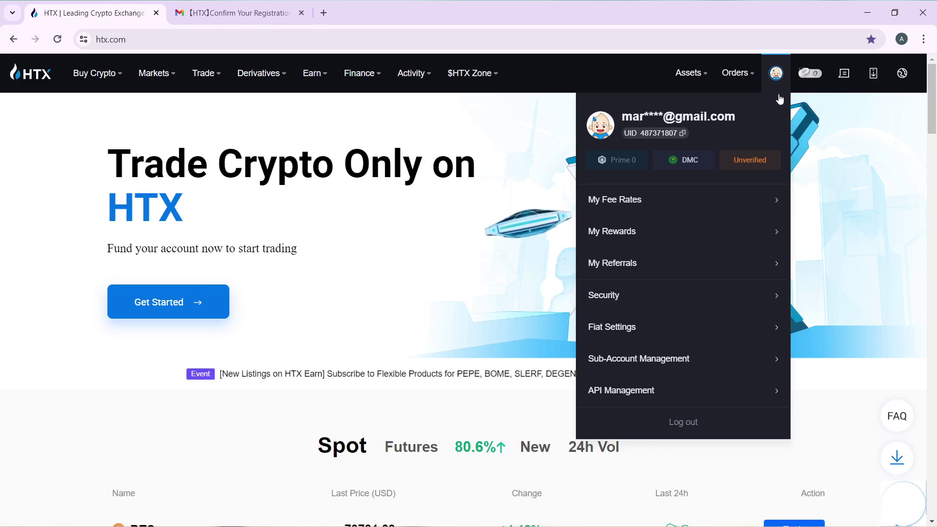
Open the ID Verification page via the Unverified badge in the account menu
left_click(749, 164)
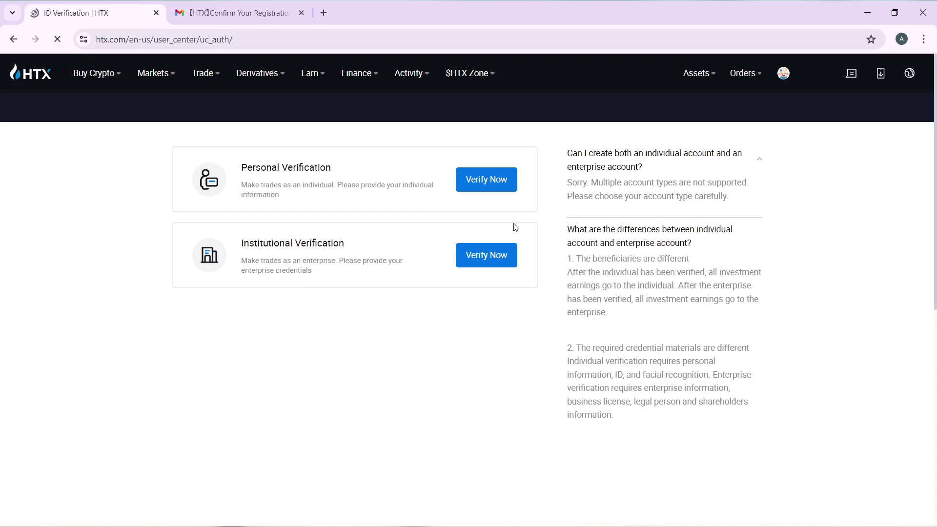
left_click(487, 182)
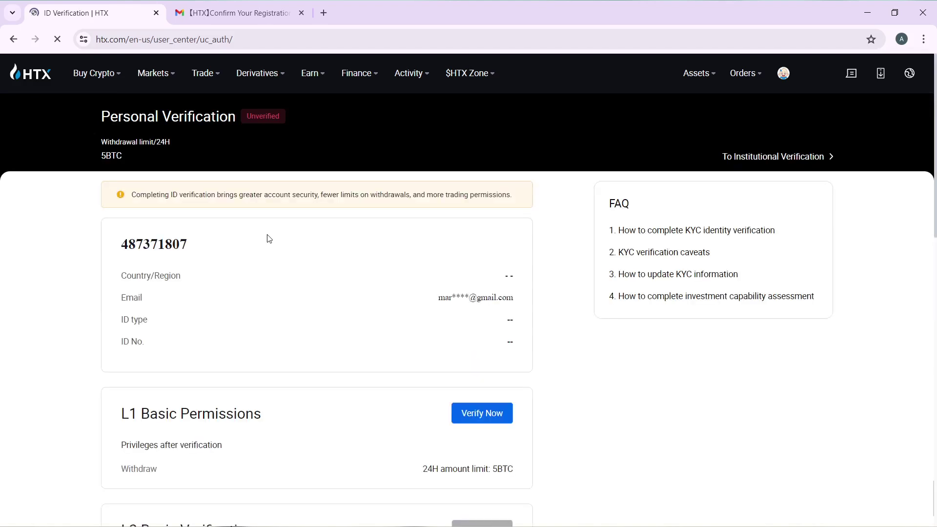
scroll(269, 239, "down", 4)
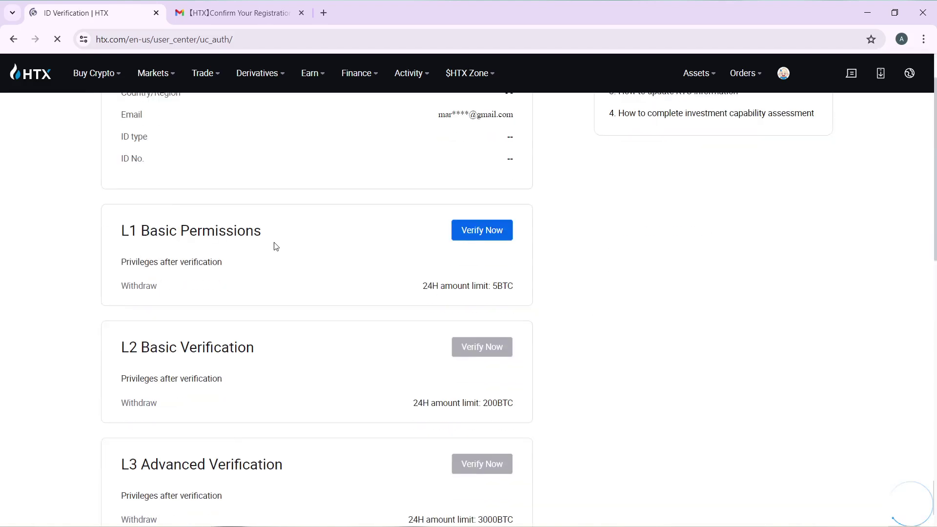
scroll(197, 274, "up", 4)
scroll(286, 220, "down", 3)
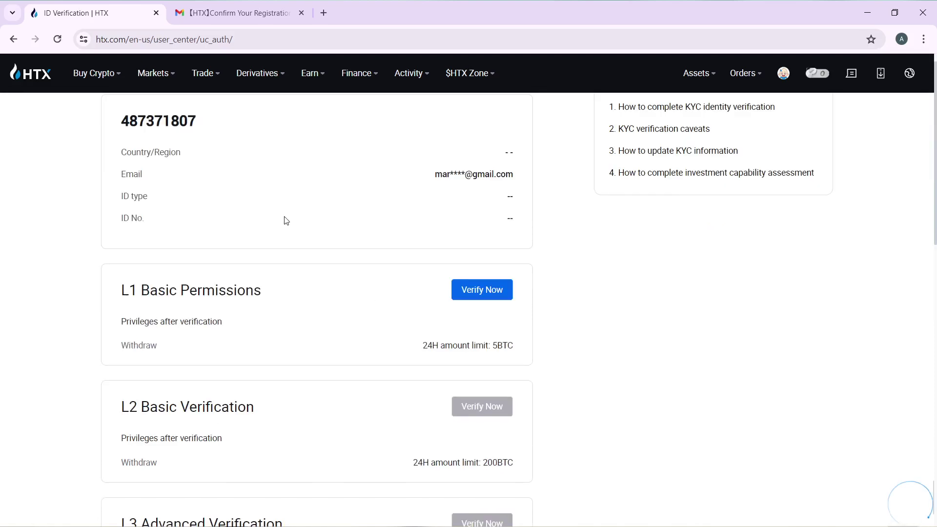
scroll(286, 220, "up", 3)
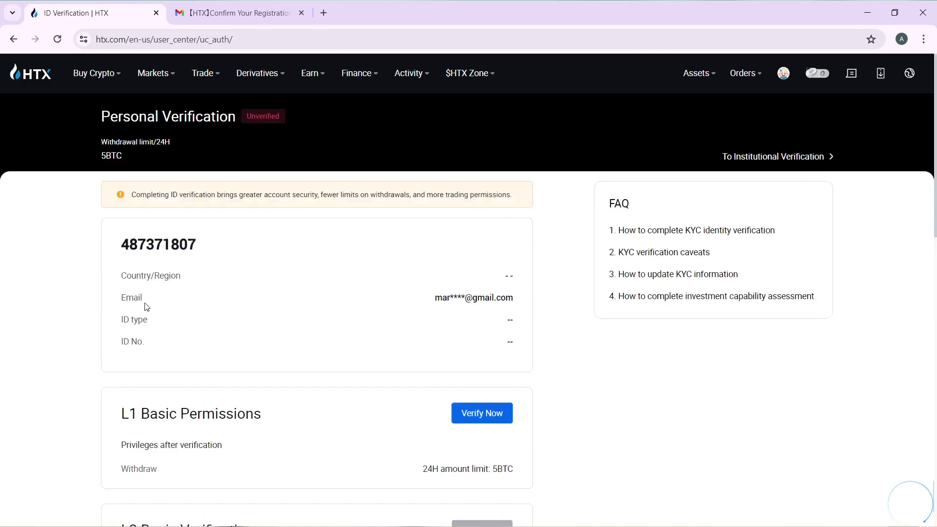
scroll(147, 307, "down", 3)
scroll(219, 234, "down", 3)
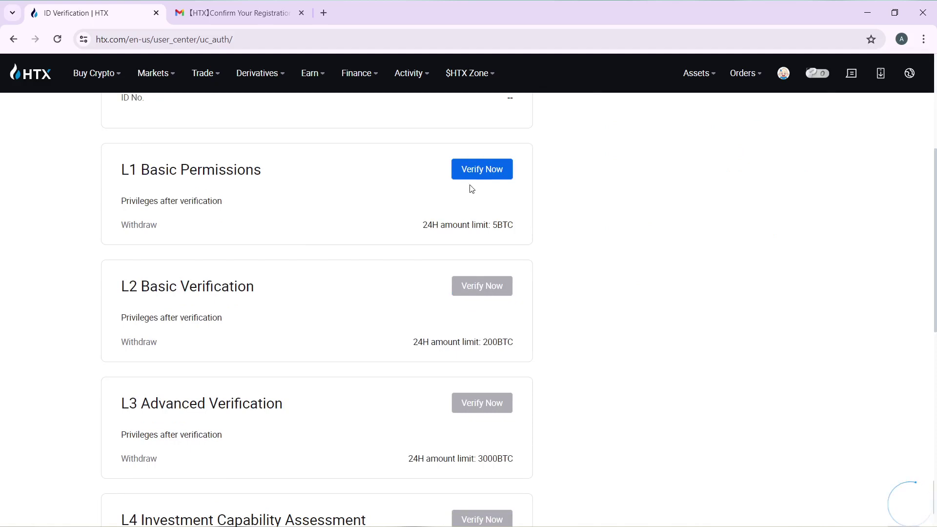
scroll(273, 342, "down", 1)
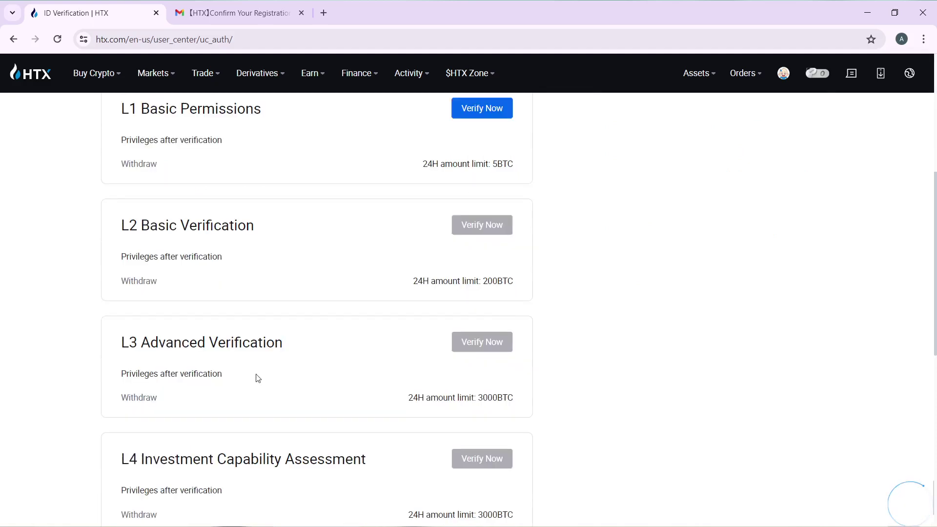
scroll(257, 378, "down", 2)
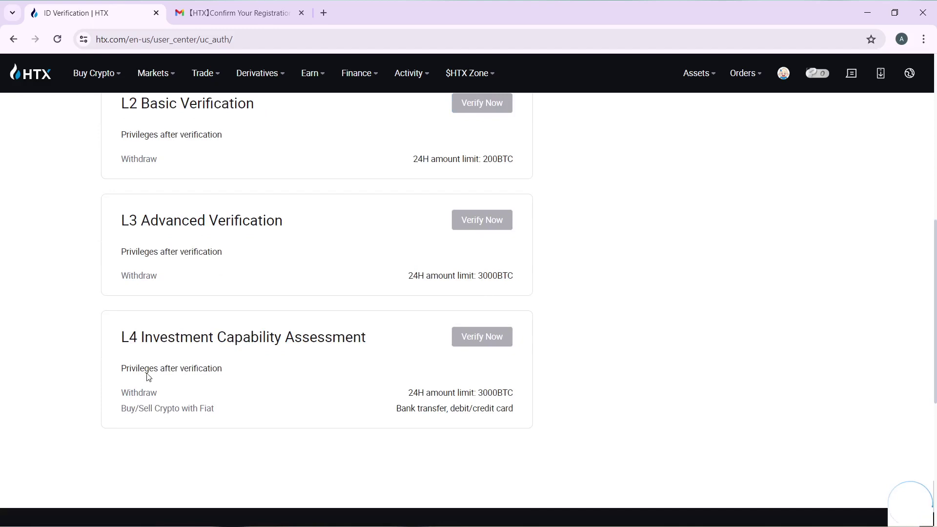
scroll(146, 376, "down", 1)
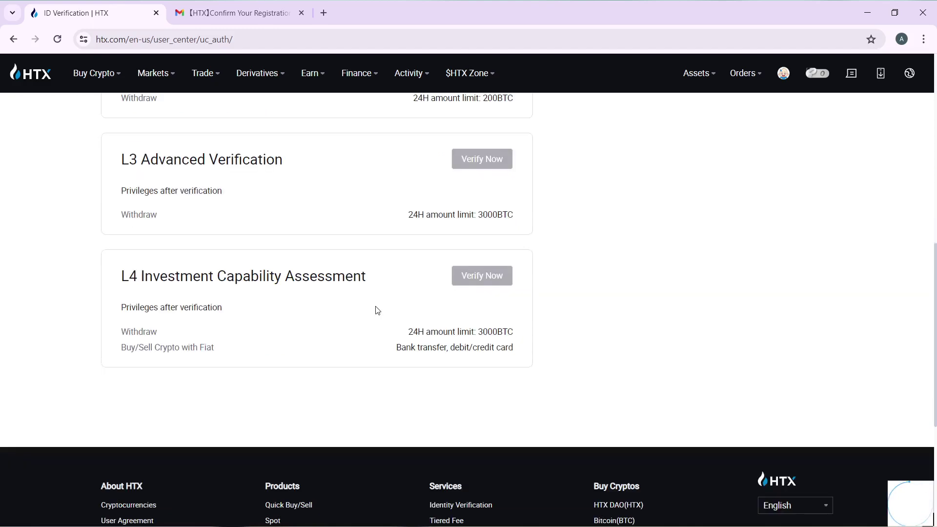
scroll(377, 311, "up", 7)
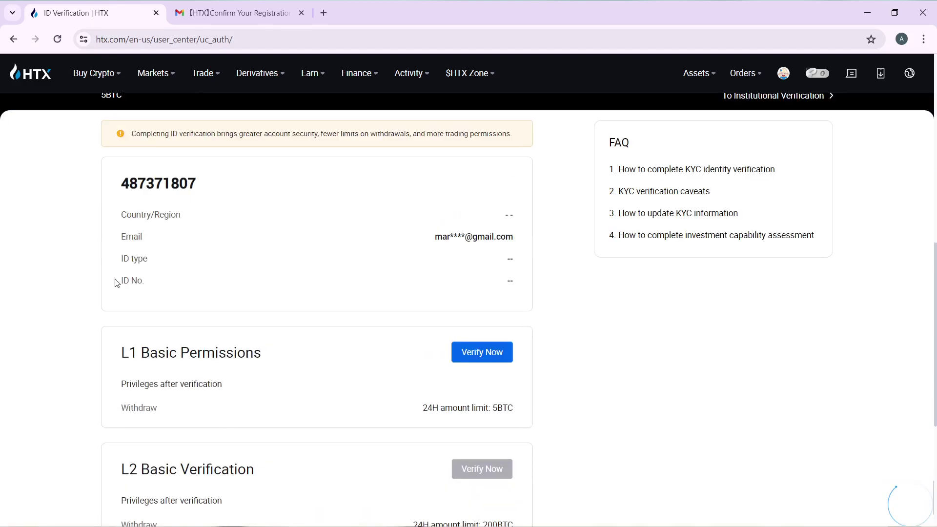
scroll(116, 283, "down", 2)
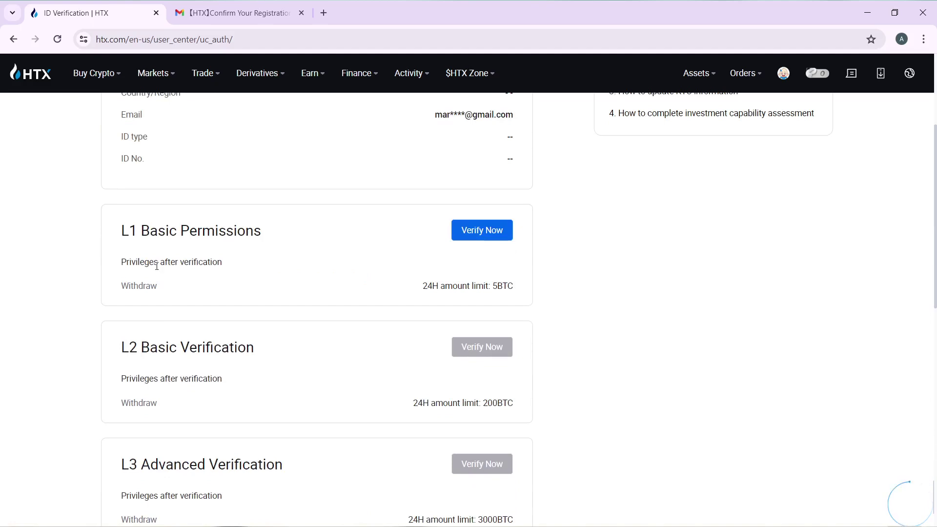
scroll(276, 356, "down", 1)
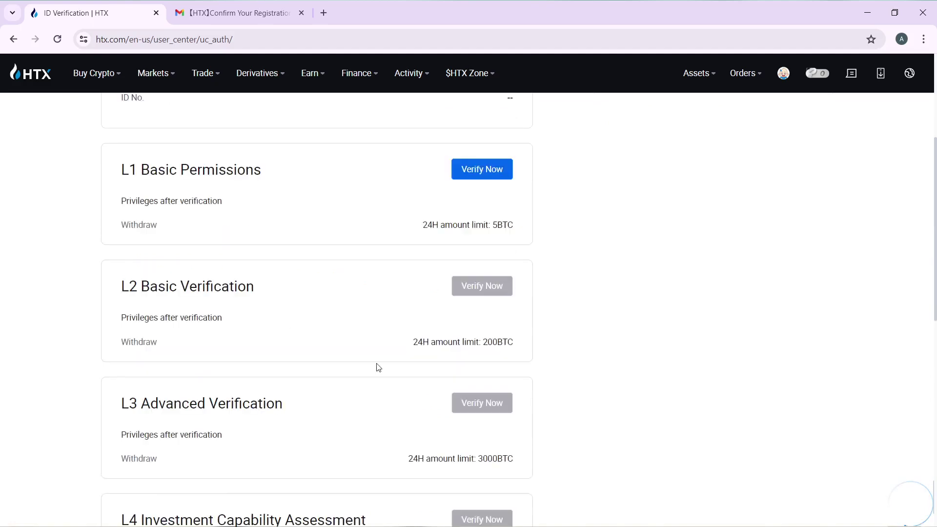
scroll(205, 397, "down", 3)
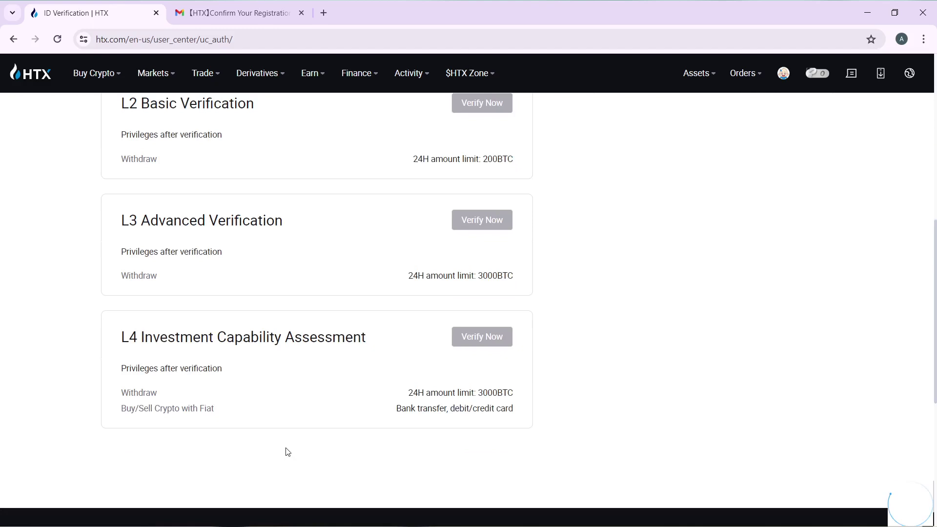
scroll(278, 420, "up", 6)
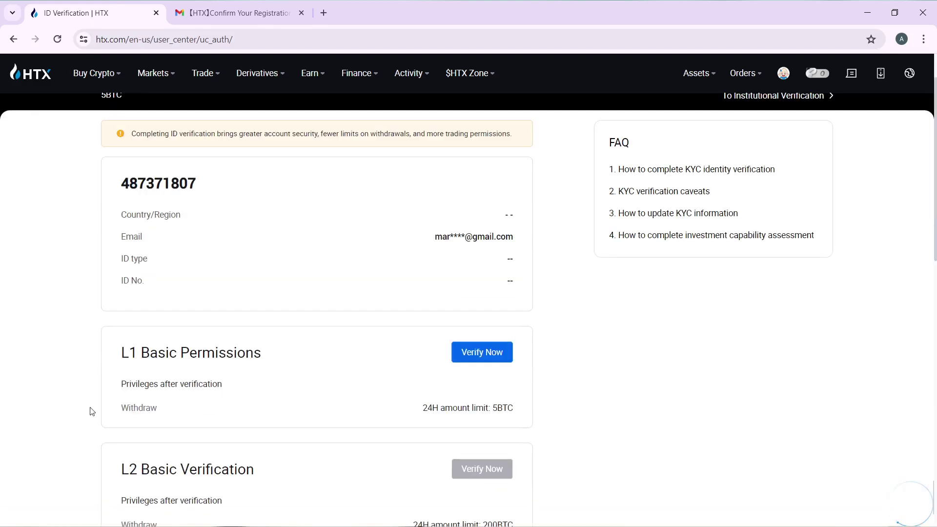
scroll(183, 331, "down", 1)
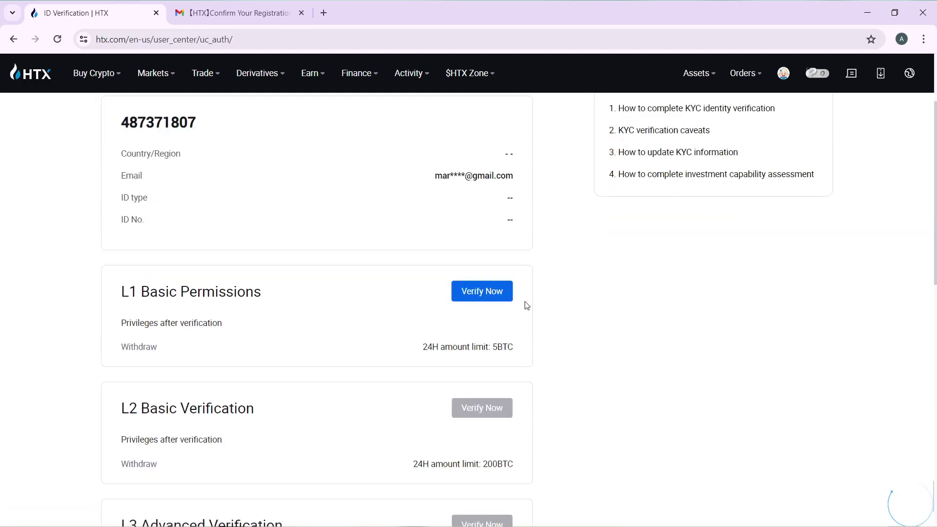
Start L1 Basic Permissions verification and set Nationality to United Kingdom
left_click(484, 293)
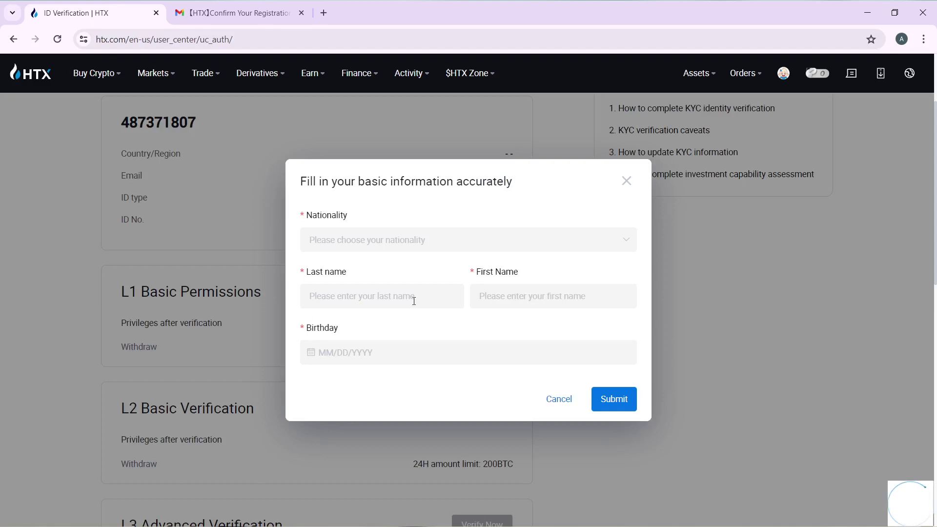
left_click(373, 240)
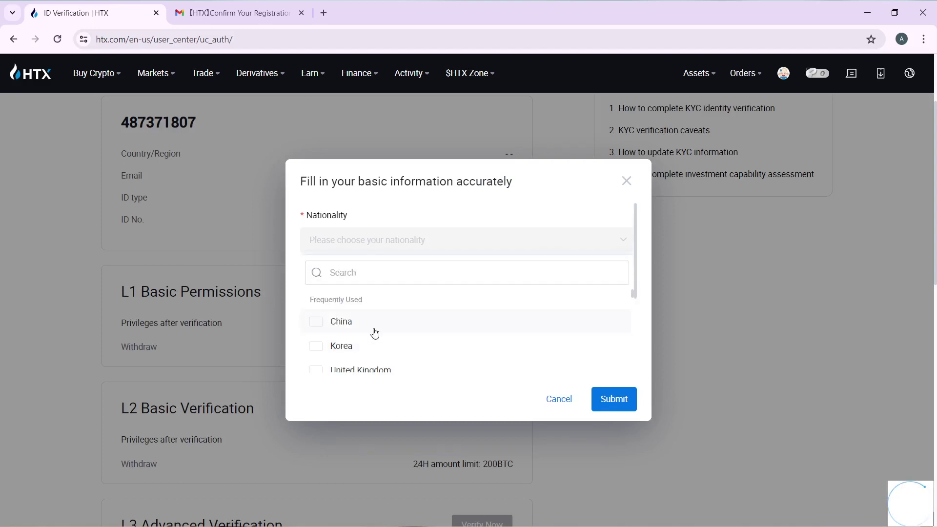
scroll(373, 330, "down", 5)
scroll(374, 333, "down", 8)
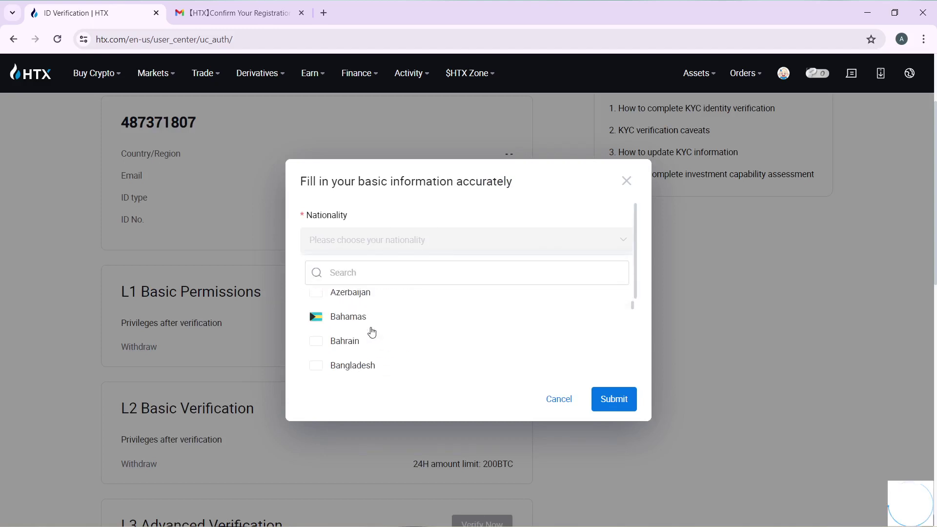
scroll(371, 331, "up", 12)
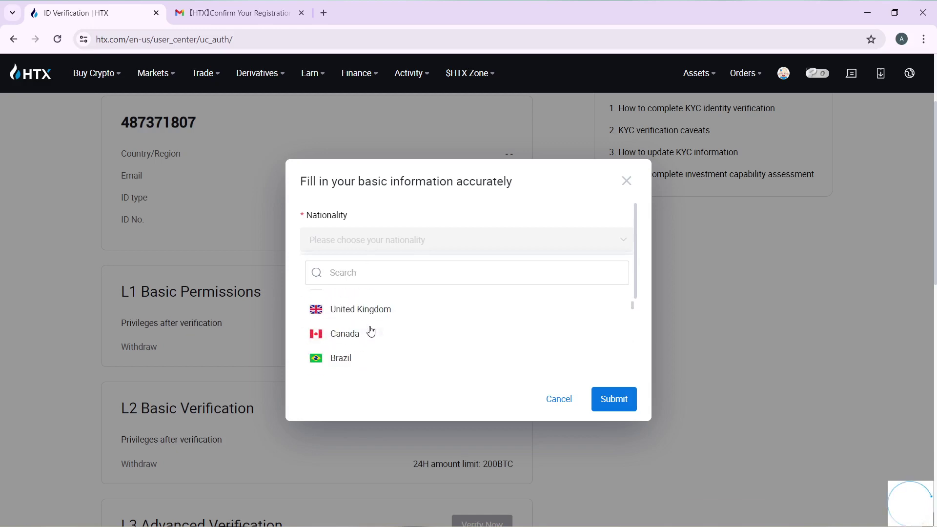
left_click(340, 319)
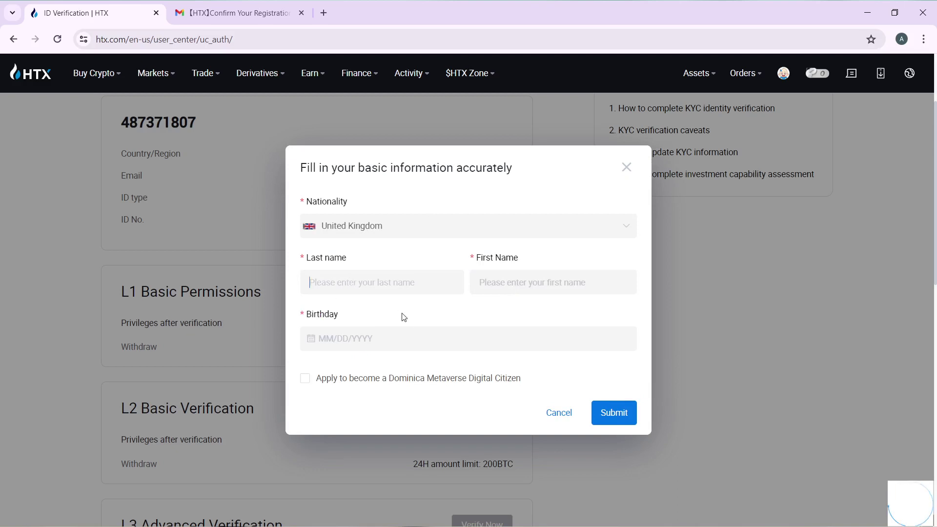
Enter the last name and first name, removing the extra letter from the first name
left_click(556, 289)
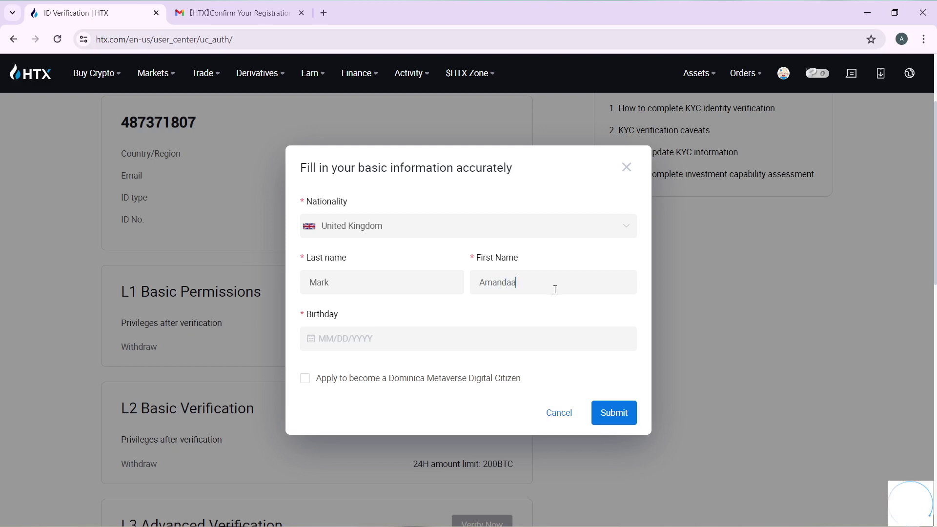
left_click(360, 343)
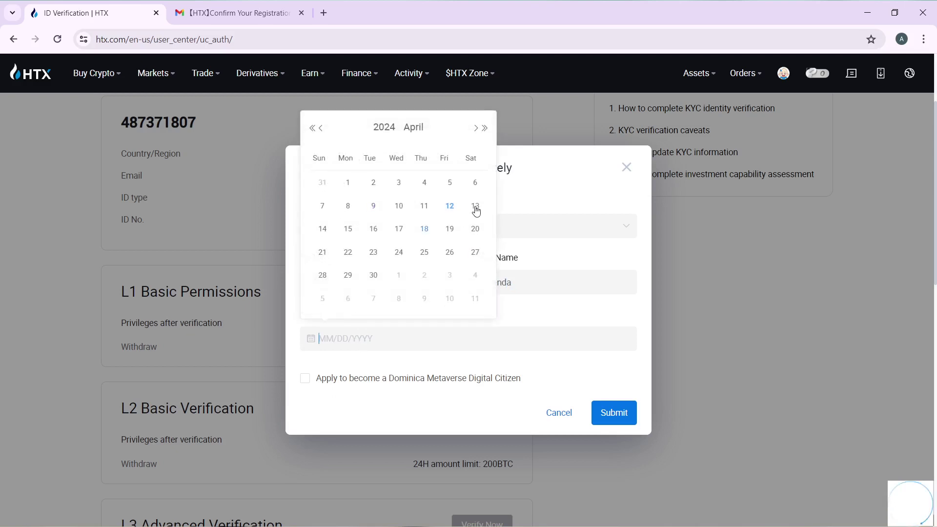
left_click(345, 183)
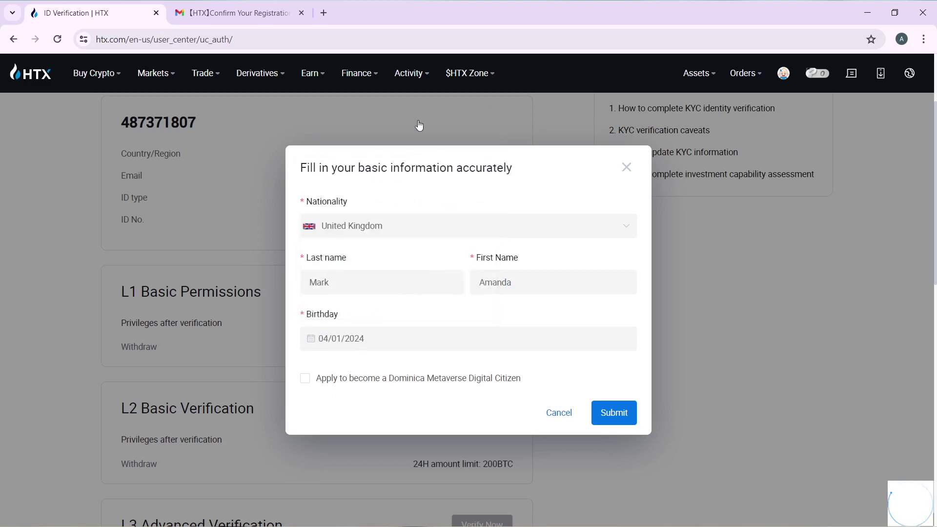
left_click(346, 340)
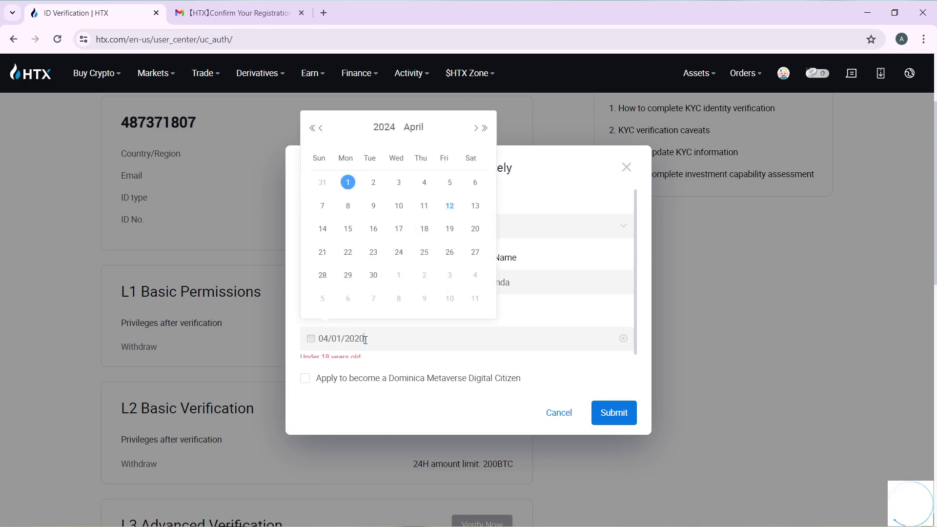
key("BackSpace")
type("00")
scroll(420, 358, "down", 3)
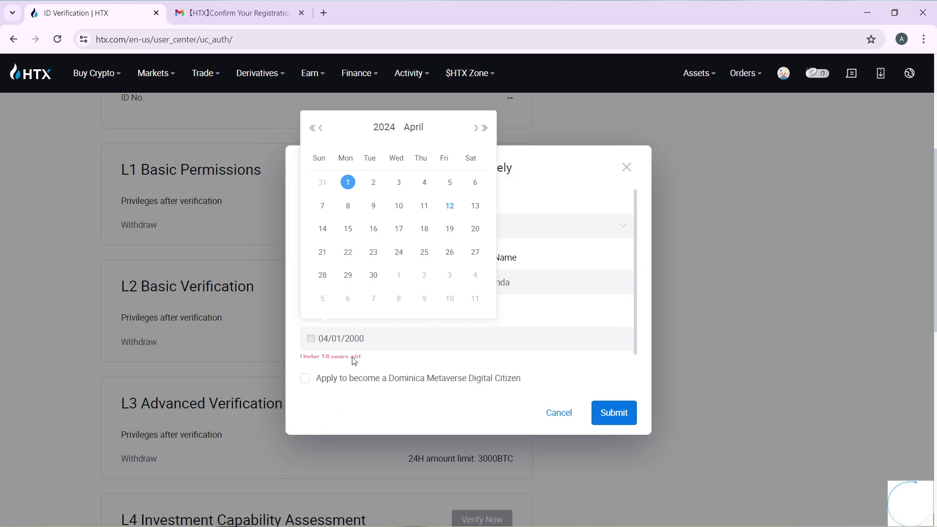
left_click(305, 380)
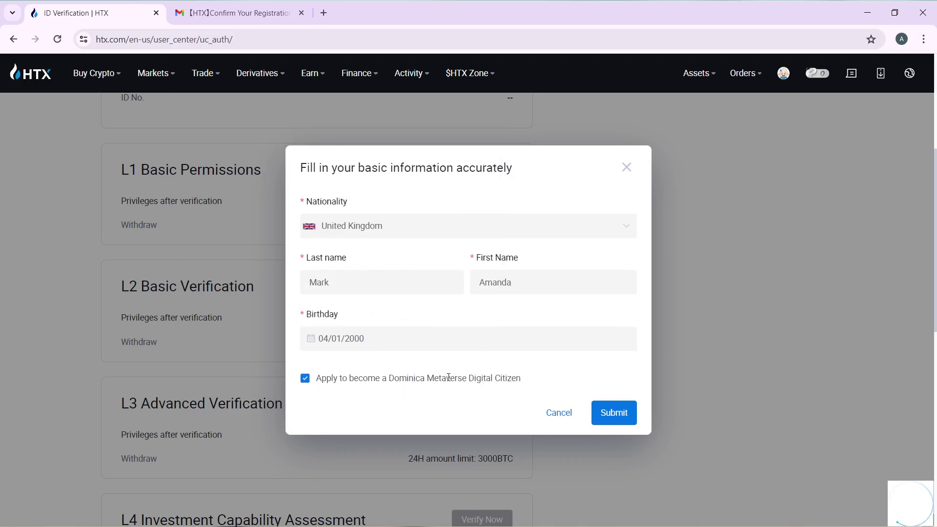
left_click(305, 381)
Submit the basic information form and review the L1–L4 verification level cards
left_click(609, 420)
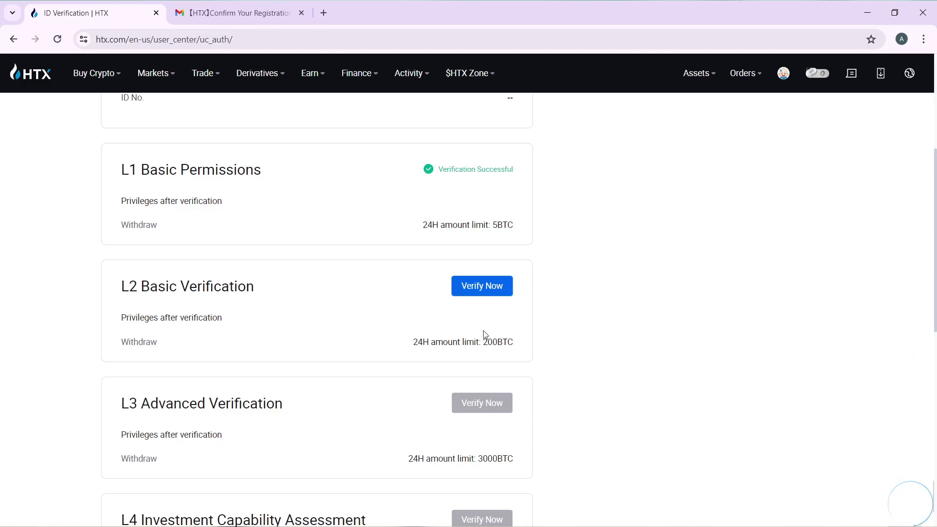
scroll(216, 188, "up", 4)
scroll(444, 276, "down", 3)
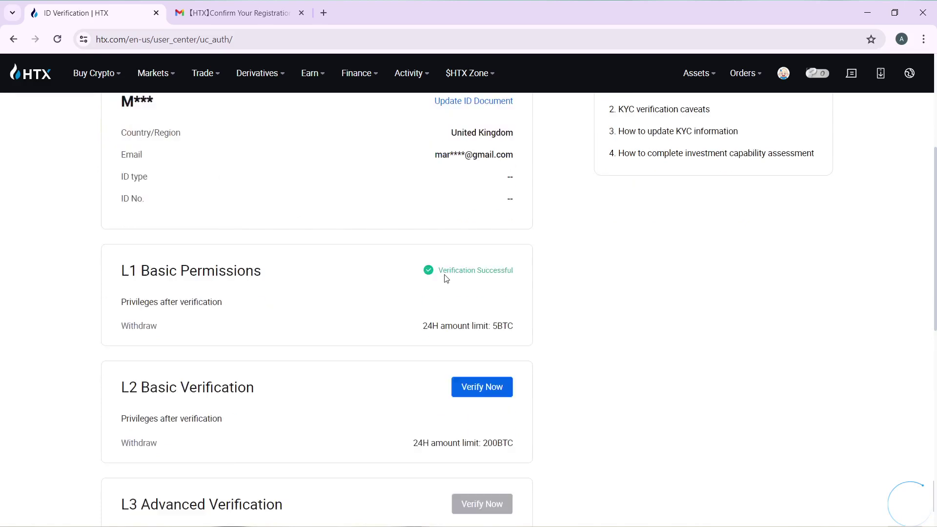
scroll(249, 271, "down", 3)
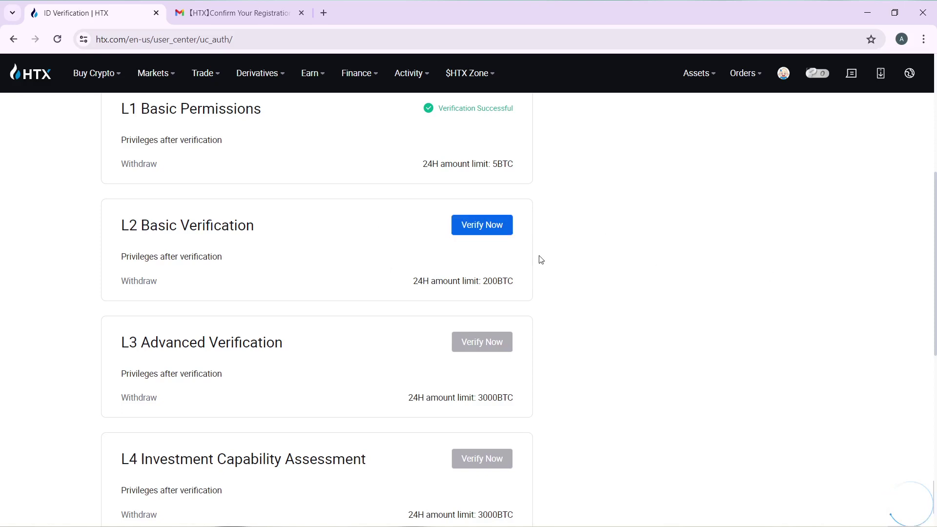
scroll(458, 195, "down", 7)
scroll(458, 210, "up", 6)
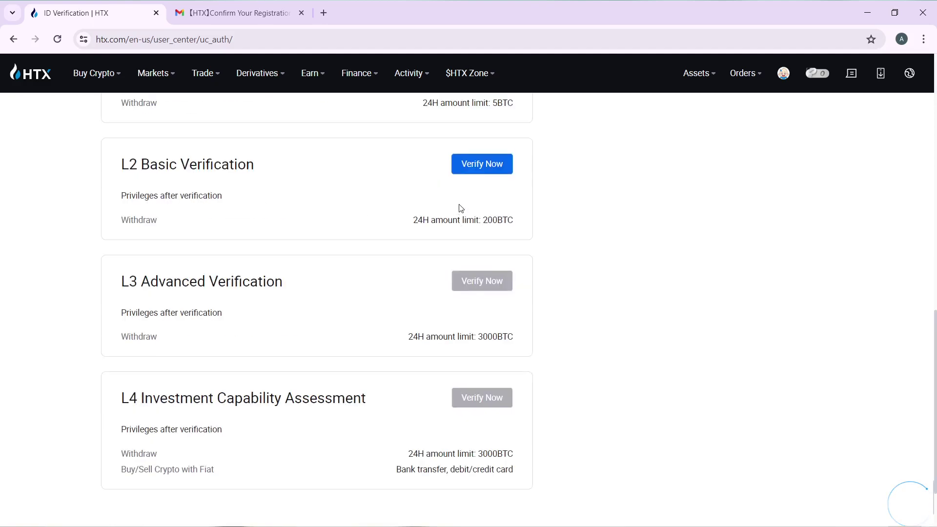
scroll(471, 206, "up", 1)
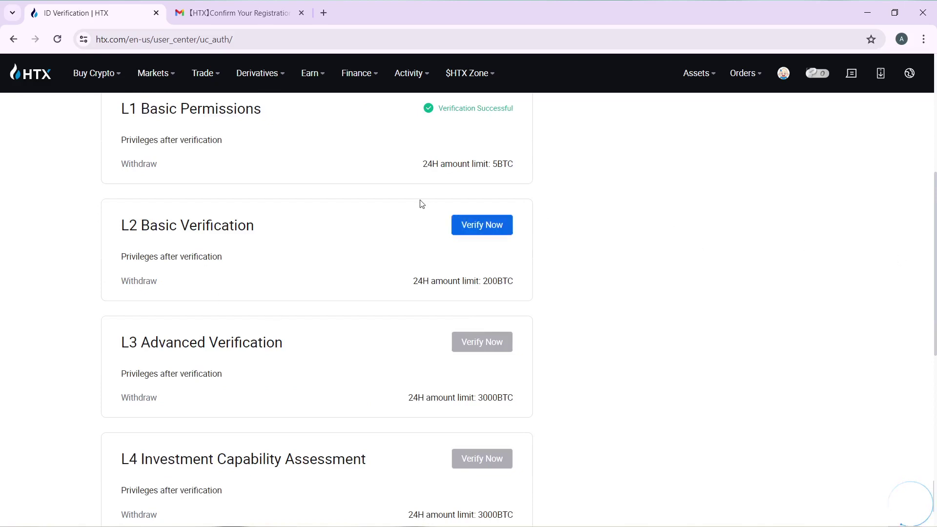
scroll(364, 184, "up", 5)
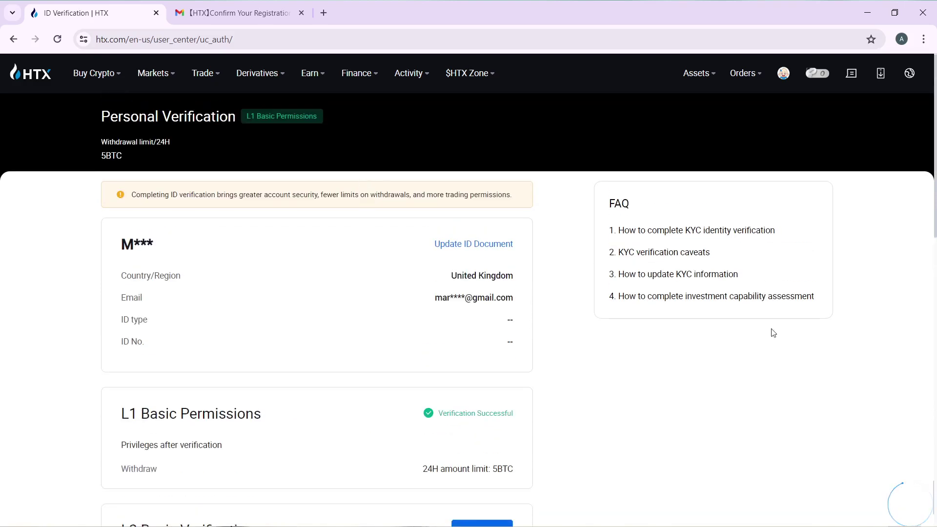
scroll(781, 268, "down", 2)
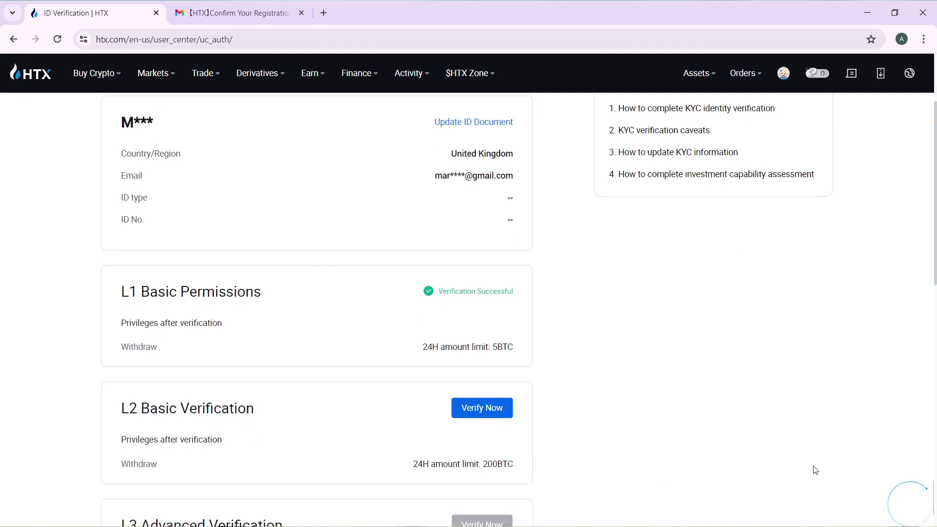
scroll(812, 468, "down", 3)
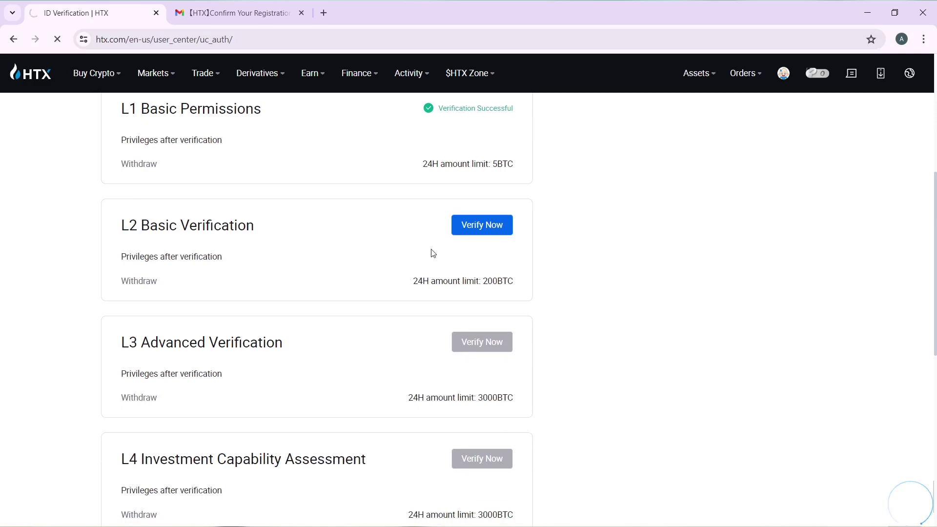
Scroll the verification overview while the L2 verification page loads
scroll(574, 364, "down", 2)
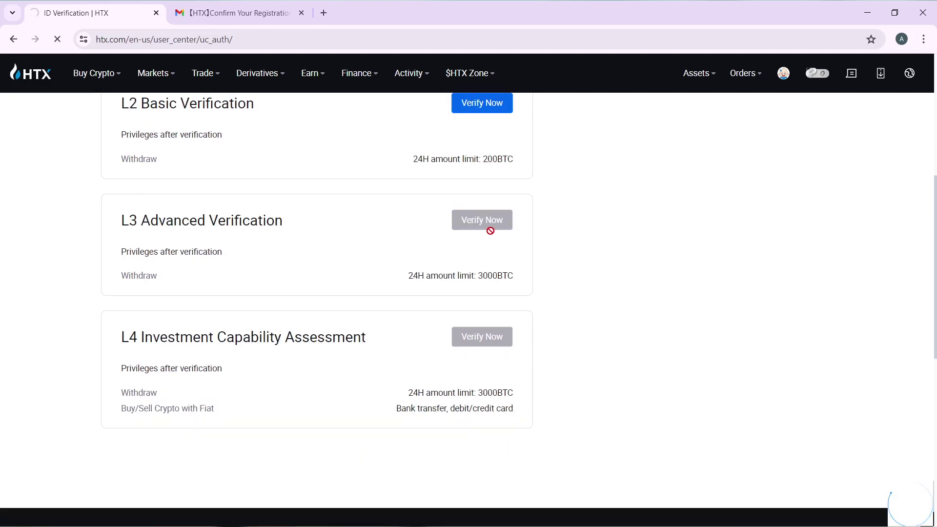
scroll(490, 230, "up", 1)
scroll(491, 231, "up", 2)
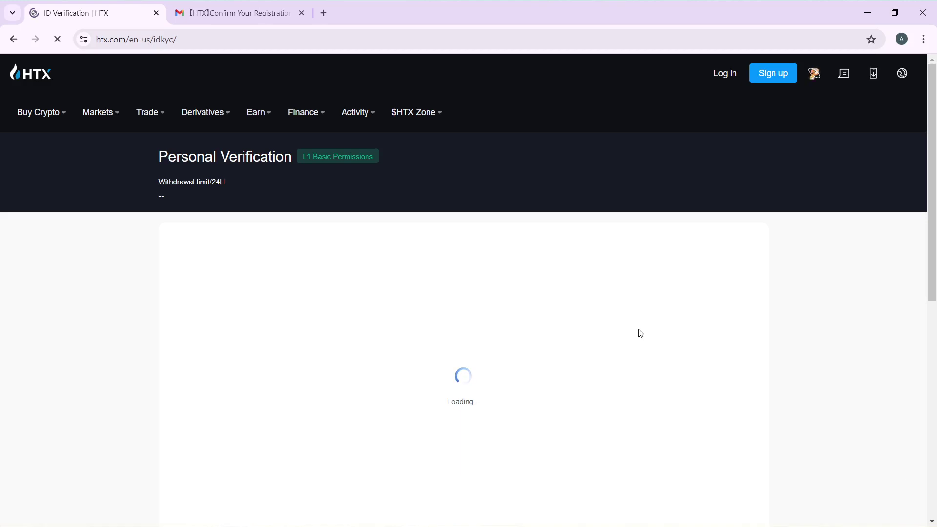
Scroll through the ID Card requirements and the empty front and back photo upload slots
scroll(641, 333, "down", 3)
scroll(664, 330, "up", 2)
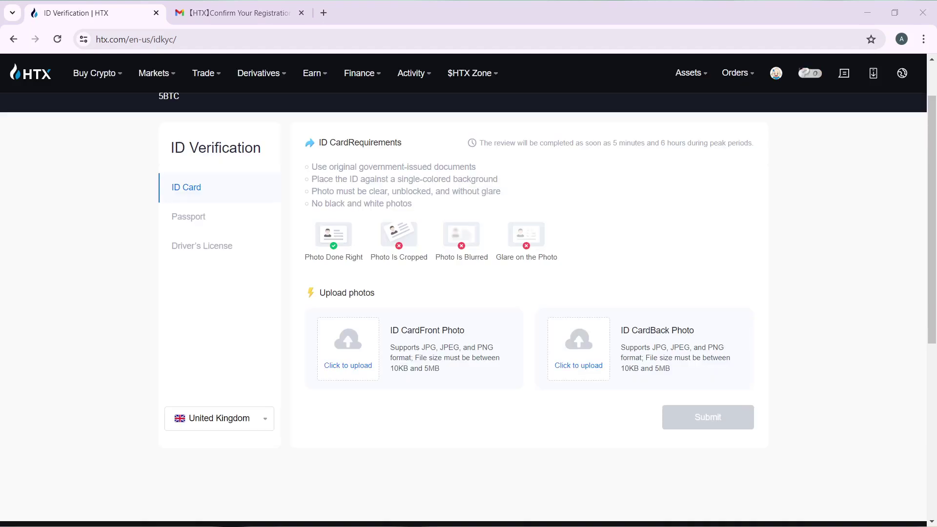
scroll(339, 213, "up", 1)
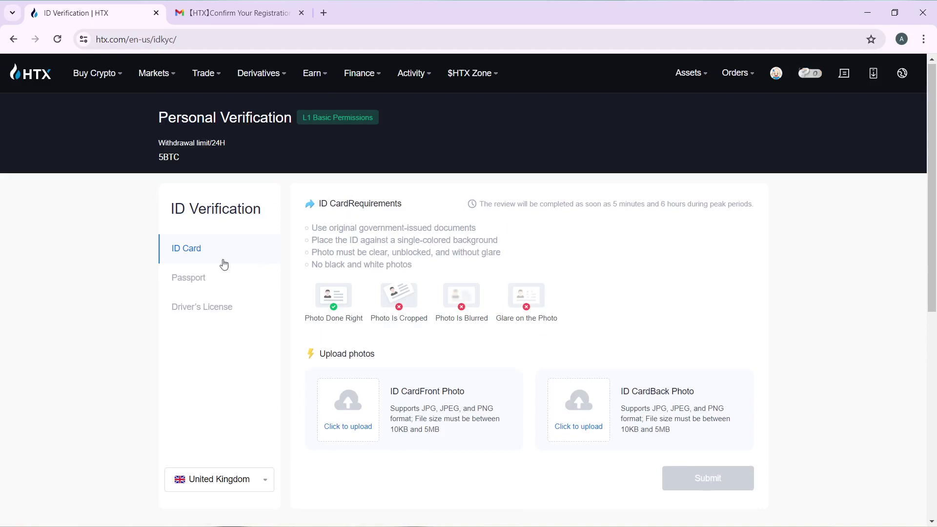
scroll(366, 263, "down", 1)
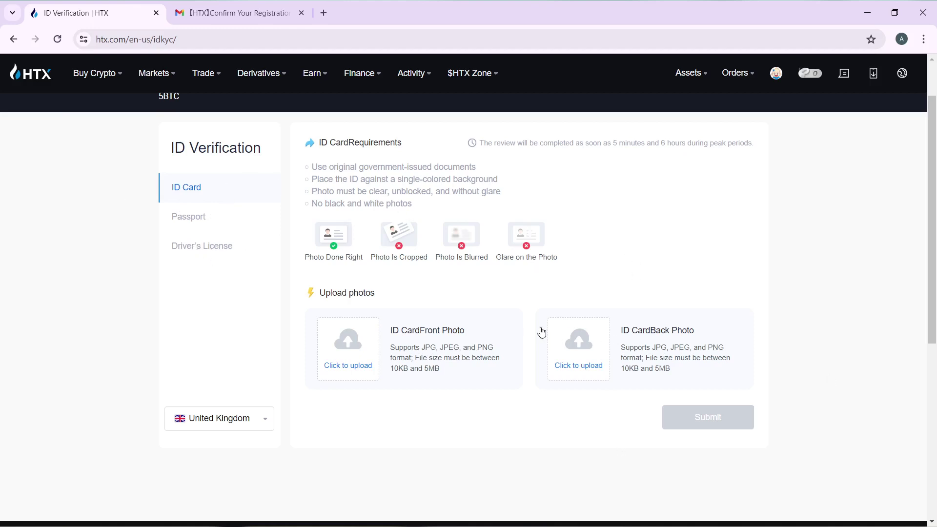
scroll(515, 328, "down", 1)
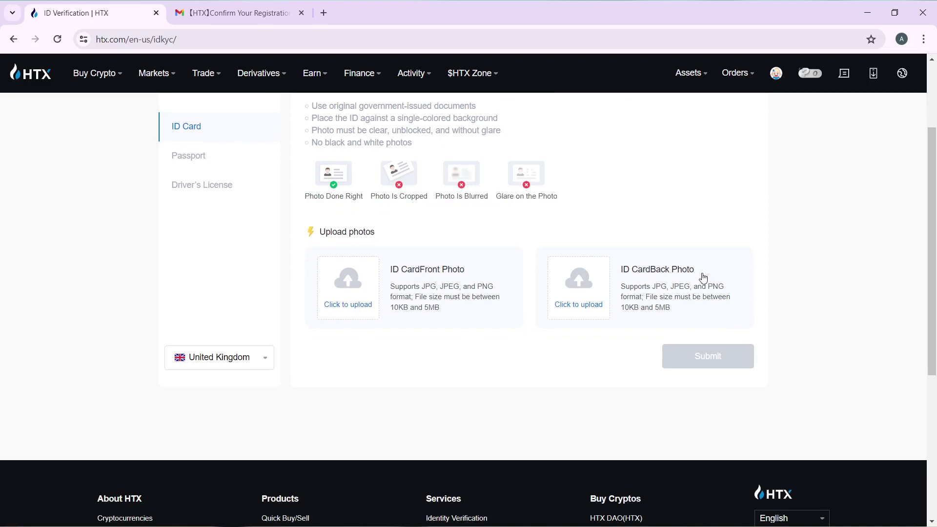
scroll(642, 249, "up", 2)
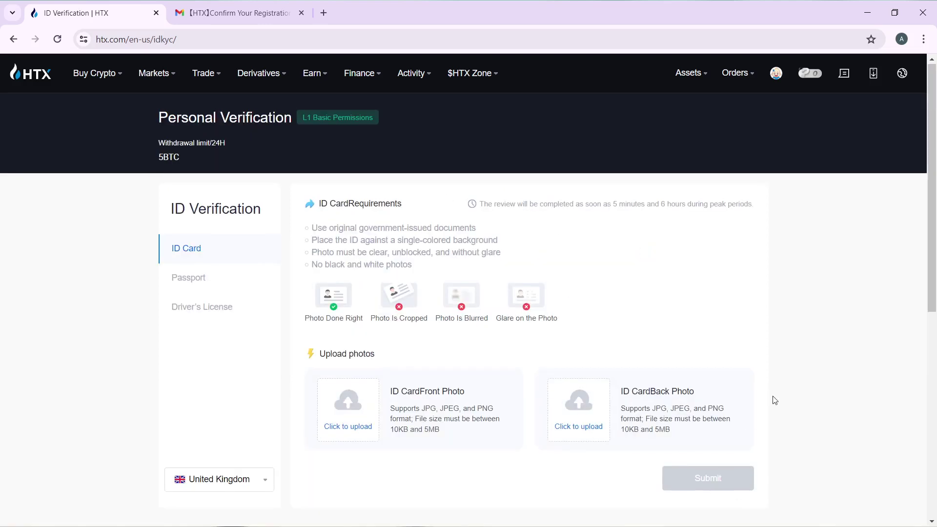
scroll(774, 397, "down", 3)
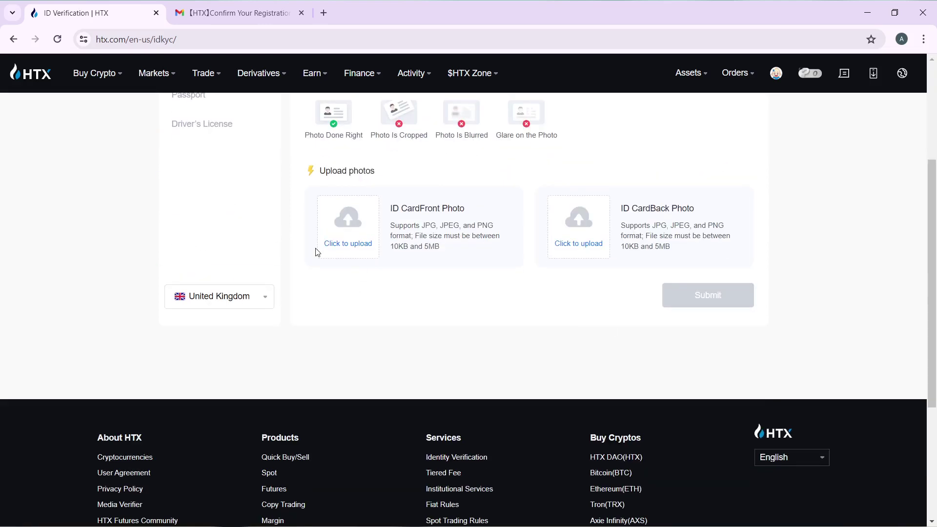
scroll(358, 269, "up", 3)
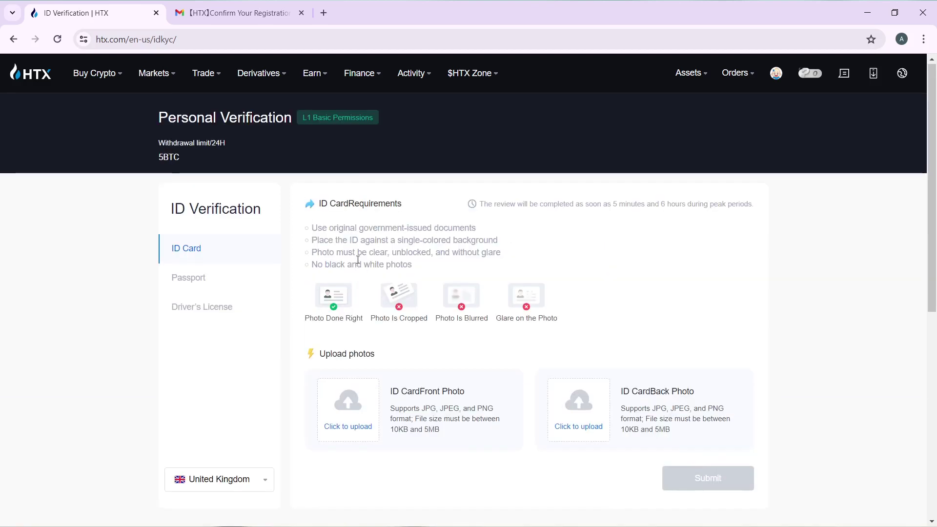